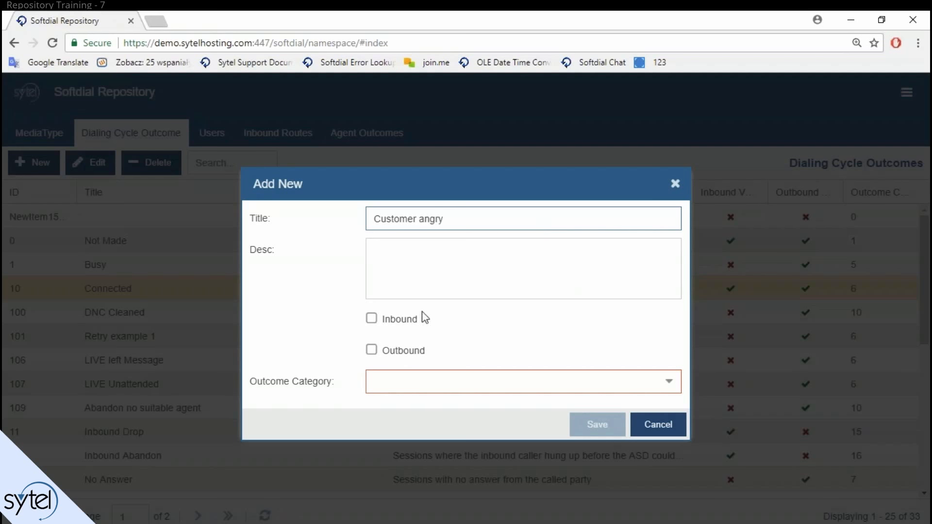
# Mark the new Customer angry outcome as inbound and outbound, and set its outcome category to livecall.
pyautogui.click(398, 354)
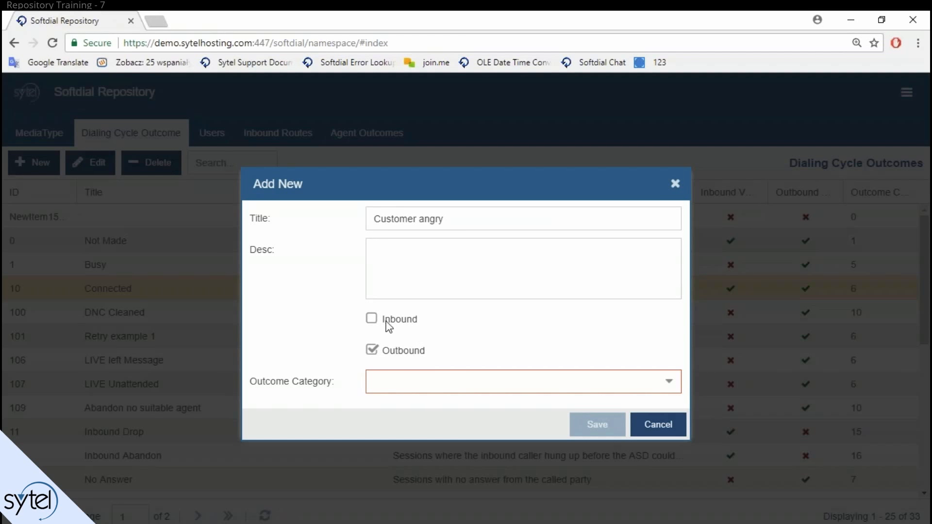
pyautogui.click(387, 322)
pyautogui.click(669, 383)
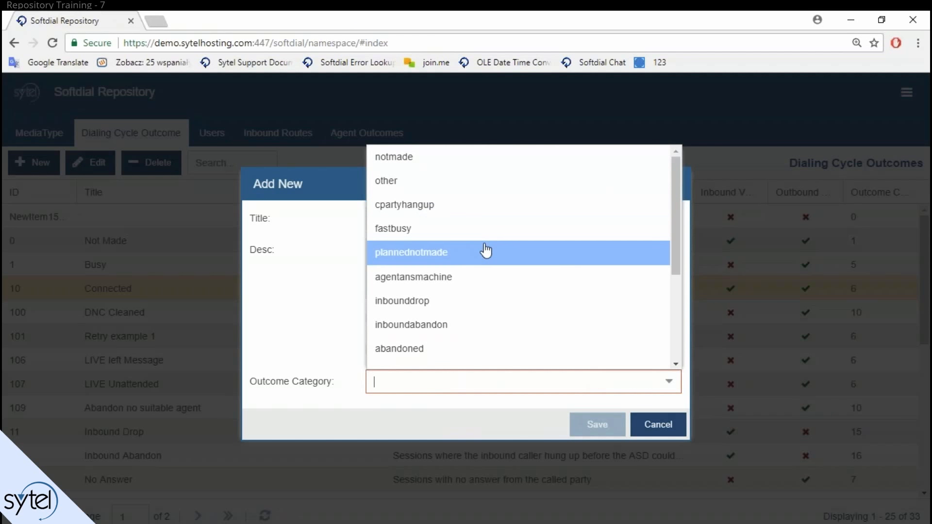
pyautogui.scroll(-3, 481, 257)
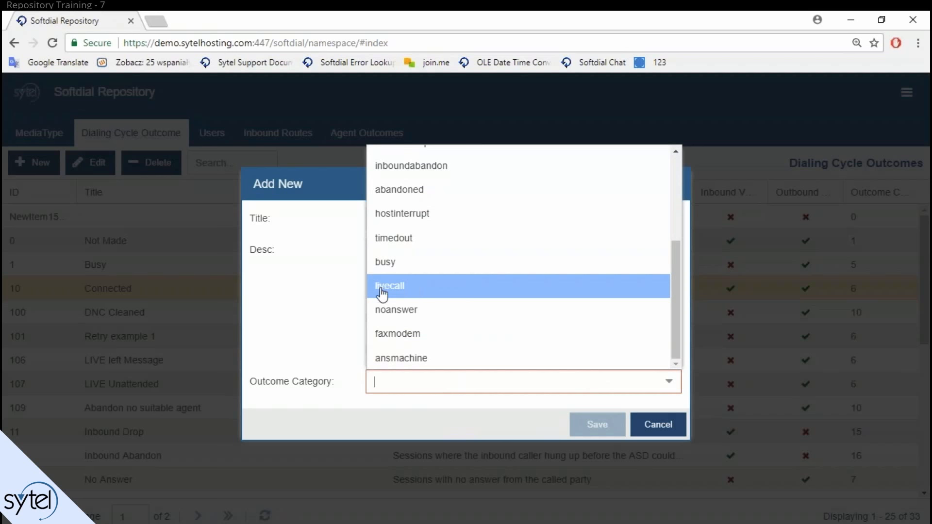
pyautogui.click(431, 290)
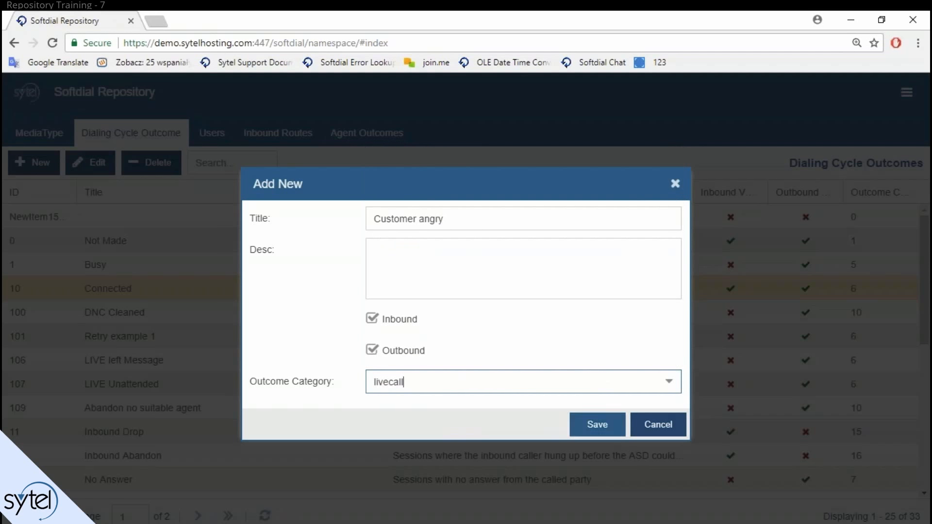
pyautogui.moveTo(450, 219); pyautogui.dragTo(372, 219)
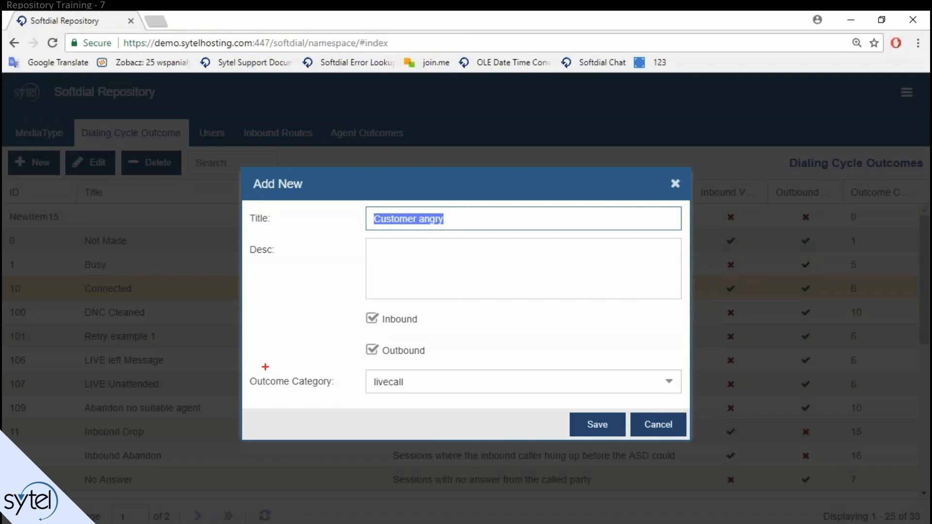
pyautogui.moveTo(250, 366)
pyautogui.mouseDown()
pyautogui.moveTo(472, 393)
pyautogui.moveTo(685, 399)
pyautogui.mouseUp()
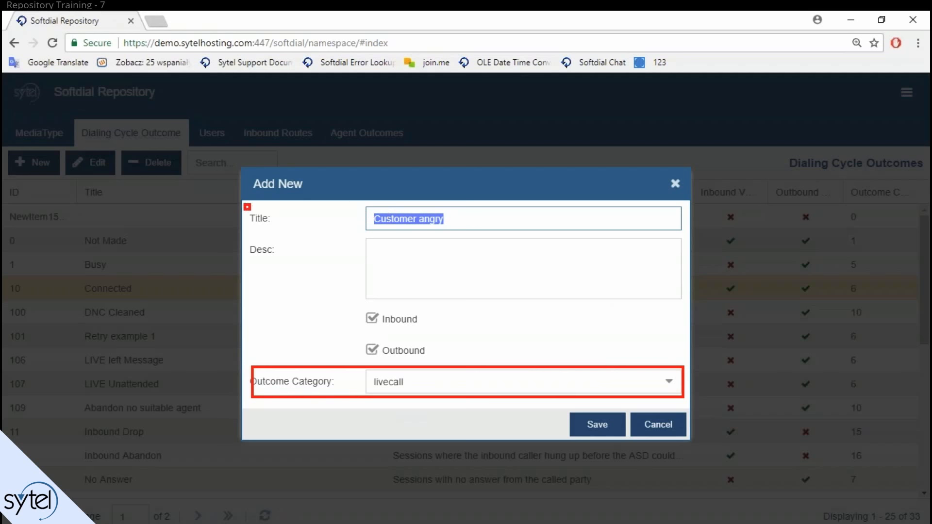
pyautogui.moveTo(245, 206); pyautogui.dragTo(500, 235)
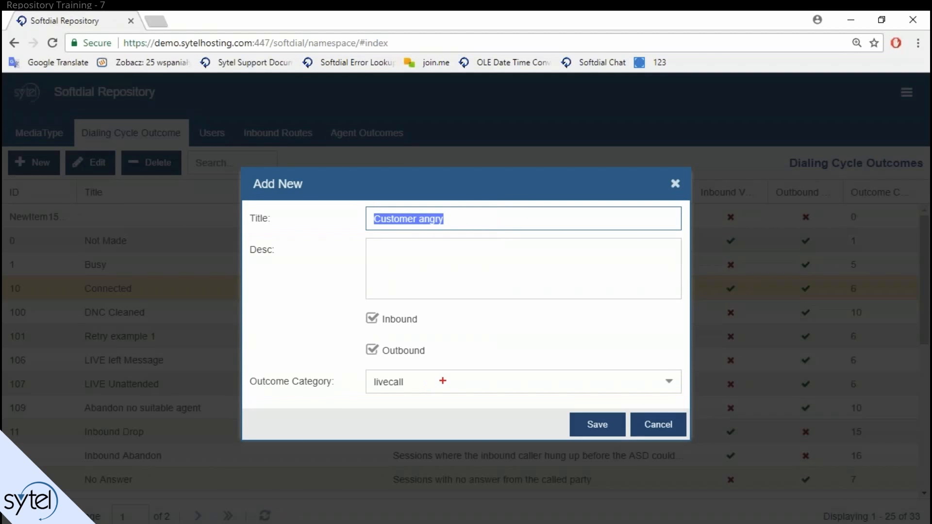
# Keep livecall as the outcome category and save the new dialing cycle outcome.
pyautogui.click(442, 382)
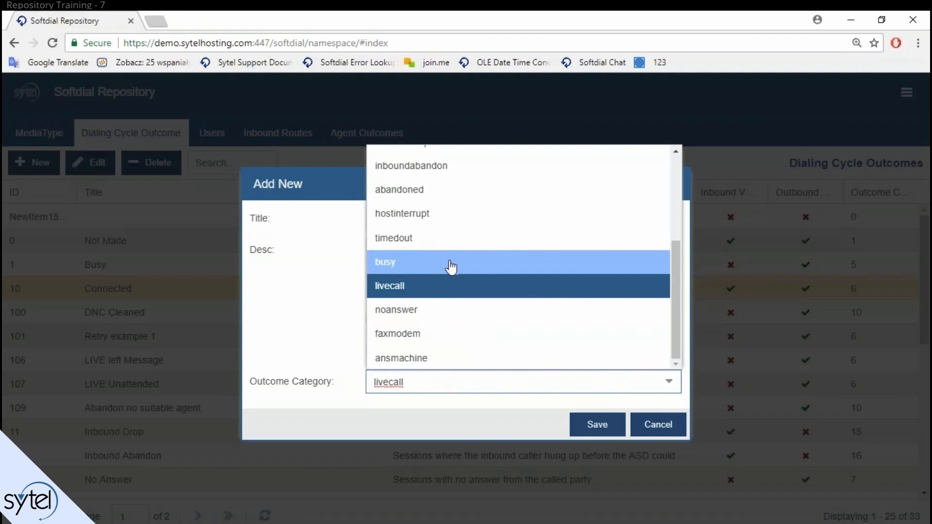
pyautogui.click(419, 290)
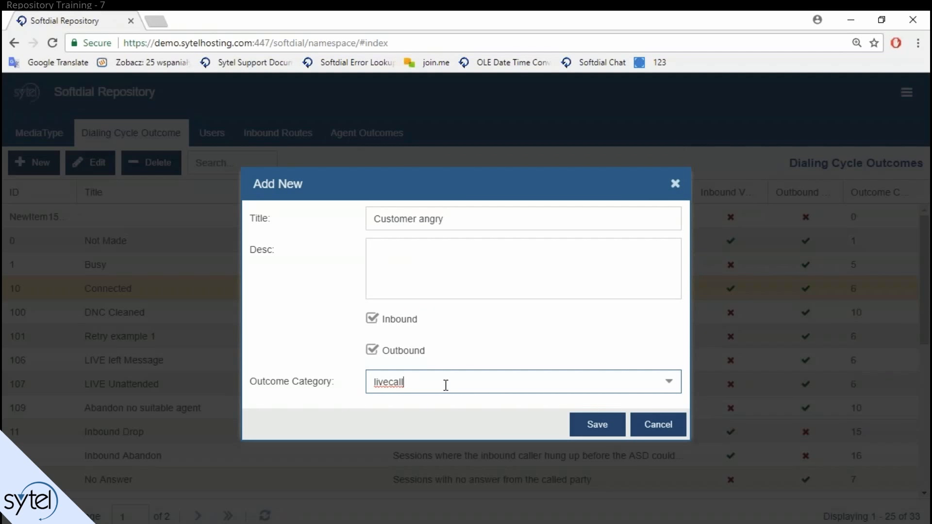
pyautogui.press('Return')
# Find the Customer angry entry in the dialing cycle outcomes list and select it.
pyautogui.click(197, 516)
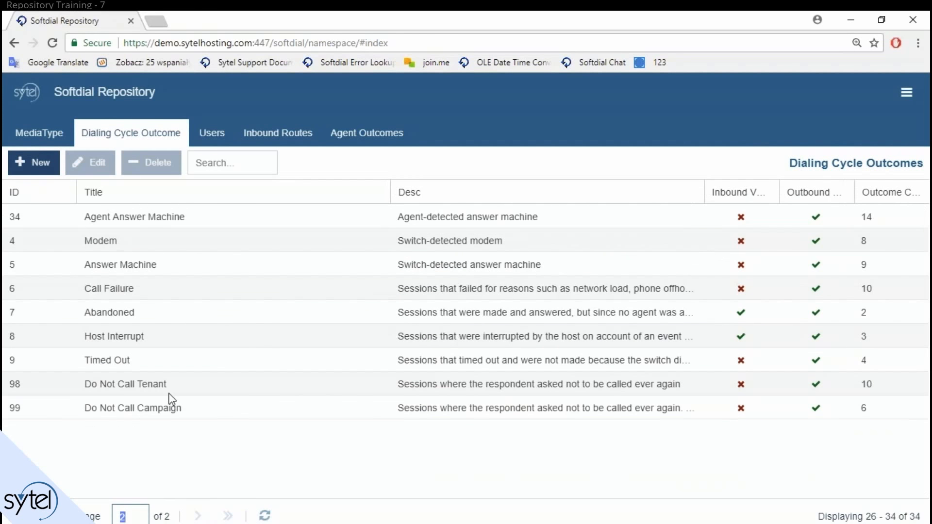
pyautogui.hotkey('ctrl', 'f')
pyautogui.write('cus')
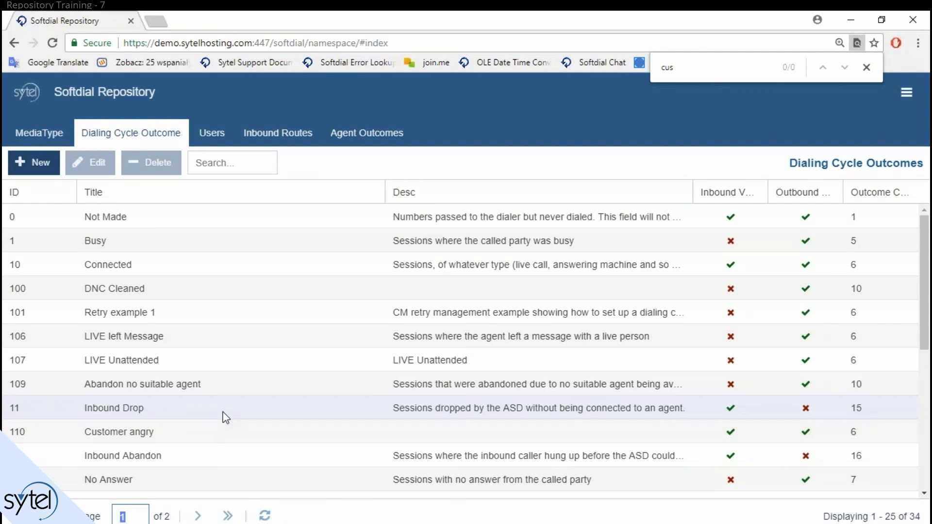
pyautogui.click(34, 426)
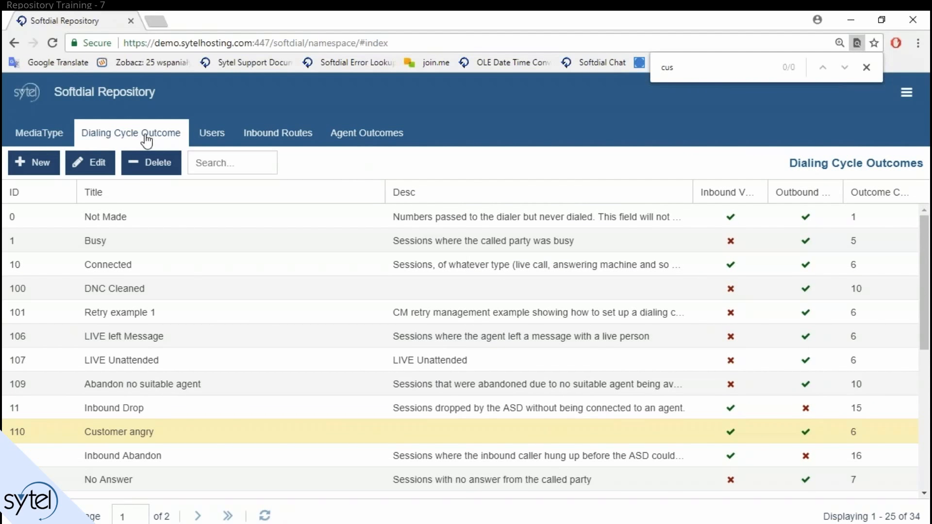
# Add a new agent outcome with ID 321 and the title "Customer angry - Agent Outcome".
pyautogui.click(363, 135)
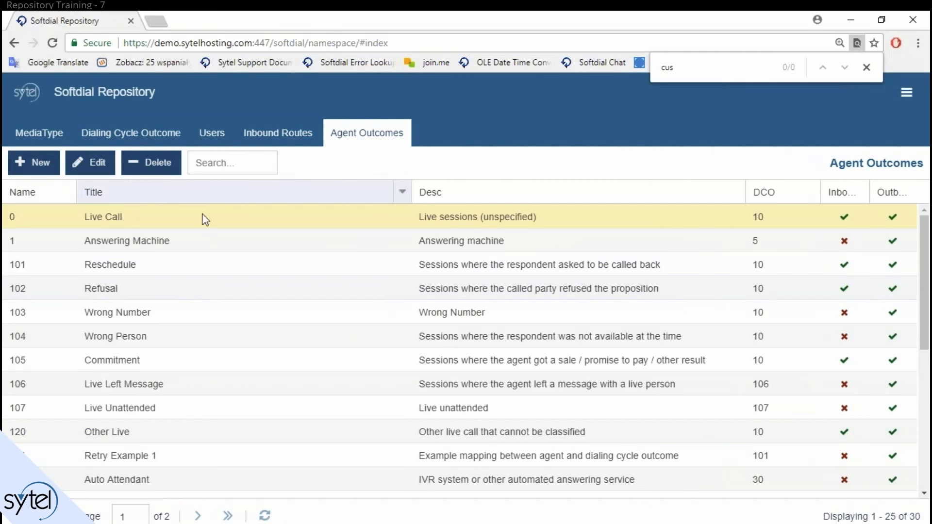
pyautogui.click(42, 164)
pyautogui.click(438, 224)
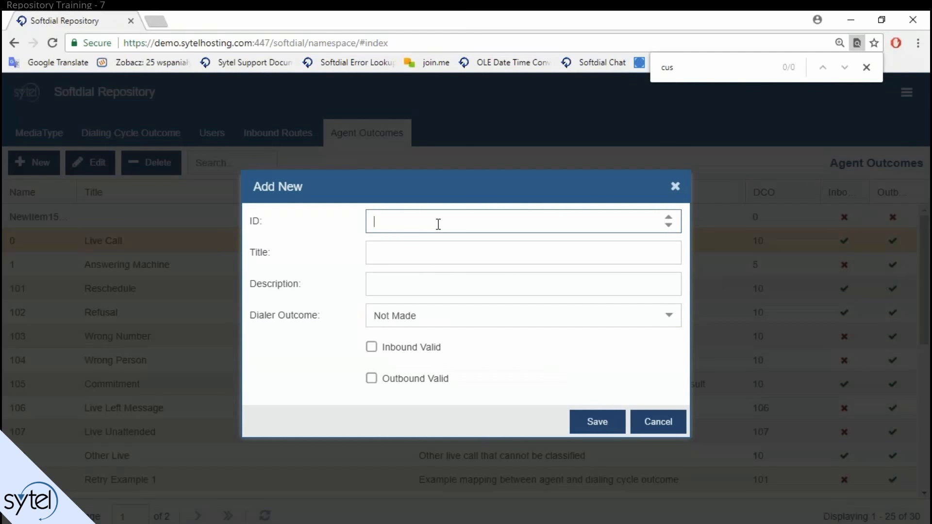
pyautogui.write('321')
pyautogui.press('Tab')
pyautogui.write('Customer angry ')
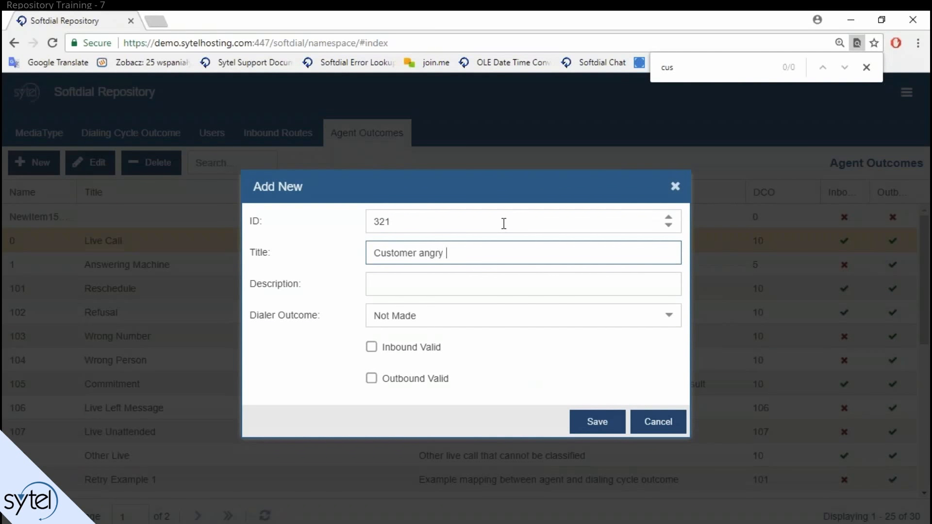
pyautogui.write('- Agent Outcome')
pyautogui.press('Tab')
pyautogui.press('Tab')
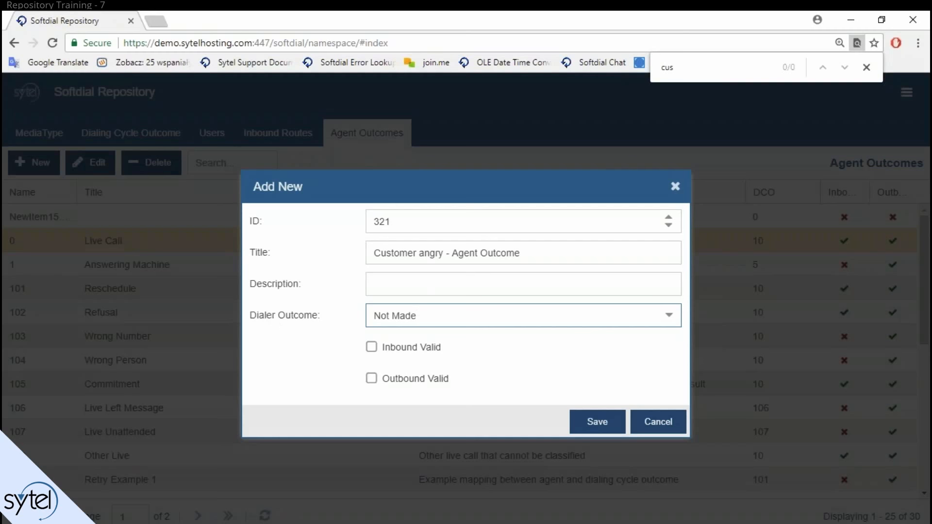
# Map the new agent outcome to the Customer angry dialer outcome, valid for inbound and outbound, and save it.
pyautogui.click(669, 315)
pyautogui.scroll(-2, 439, 251)
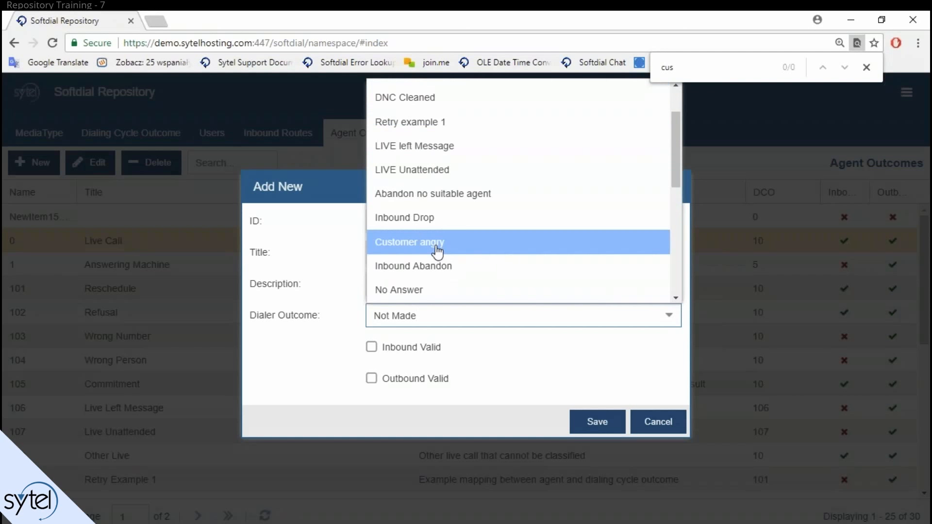
pyautogui.click(461, 245)
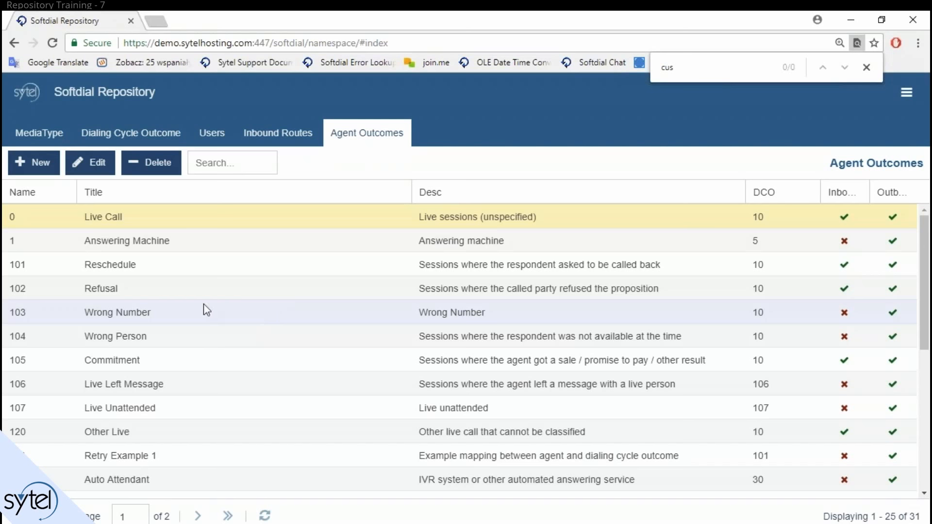
# Find the Customer angry - Agent Outcome entry in the agent outcomes list, and return to the start of the list.
pyautogui.scroll(-5, 218, 335)
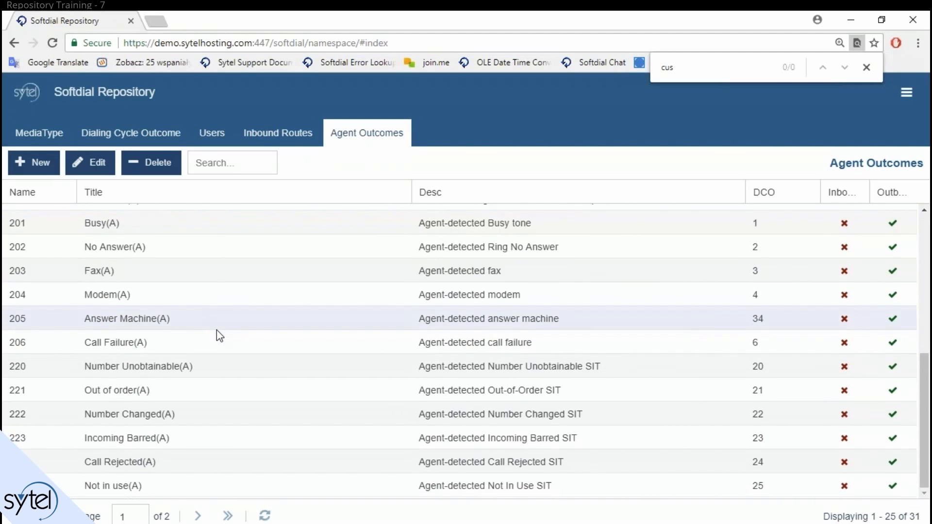
pyautogui.click(227, 516)
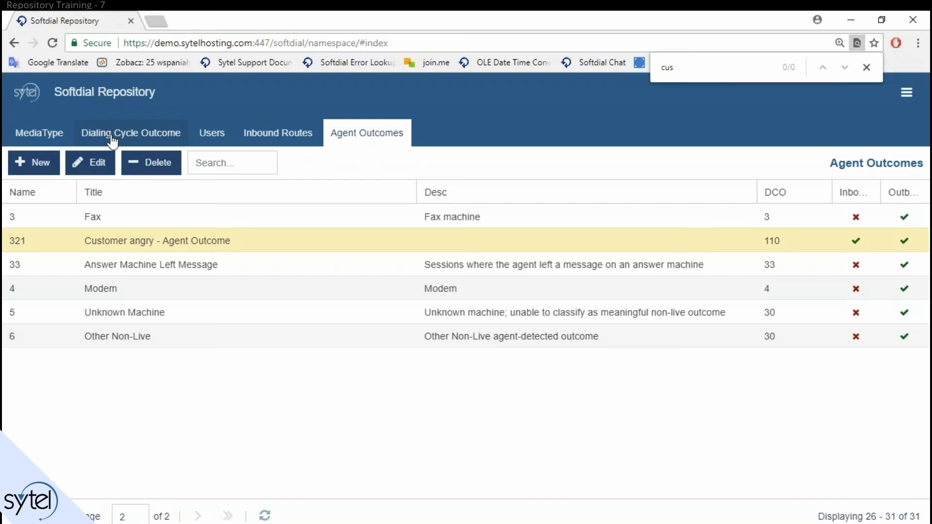
pyautogui.click(51, 516)
pyautogui.scroll(4, 320, 257)
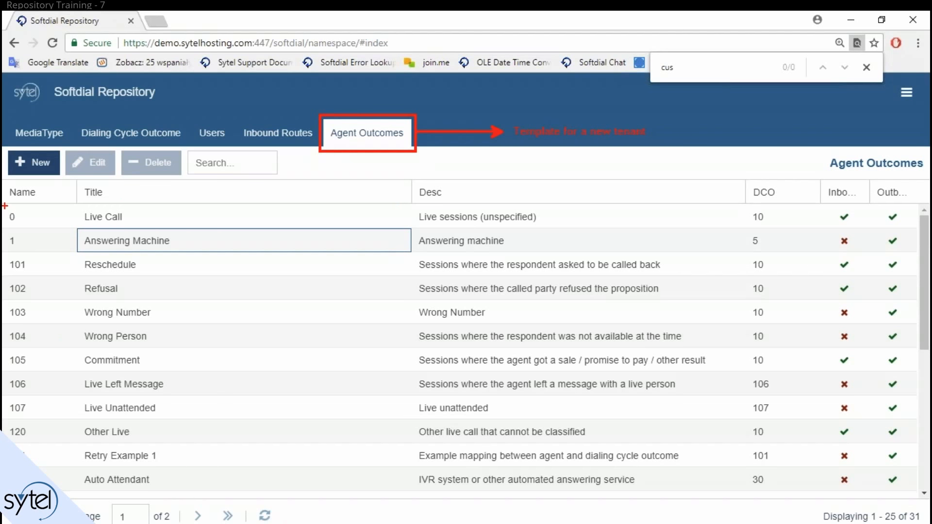
pyautogui.moveTo(5, 205)
pyautogui.mouseDown()
pyautogui.moveTo(677, 373)
pyautogui.moveTo(917, 497)
pyautogui.mouseUp()
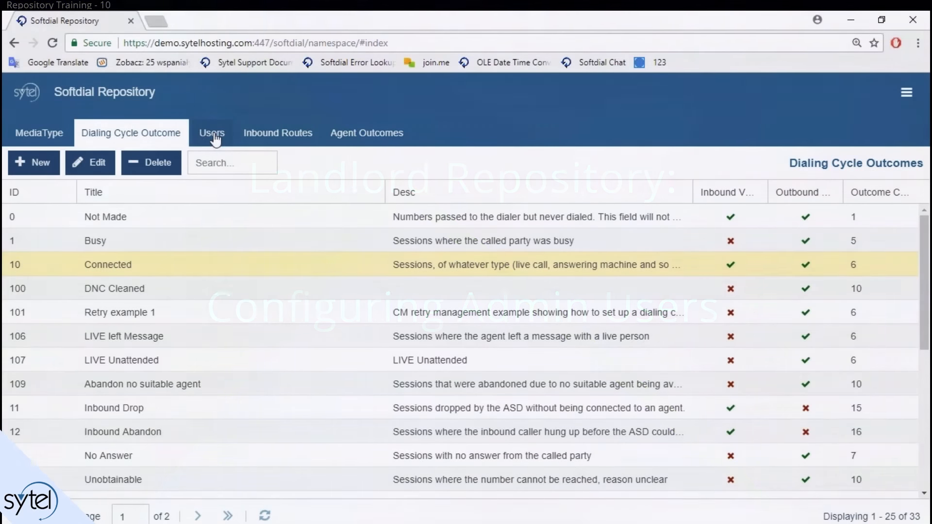
# Open the Administrator entry in the Users list.
pyautogui.click(207, 141)
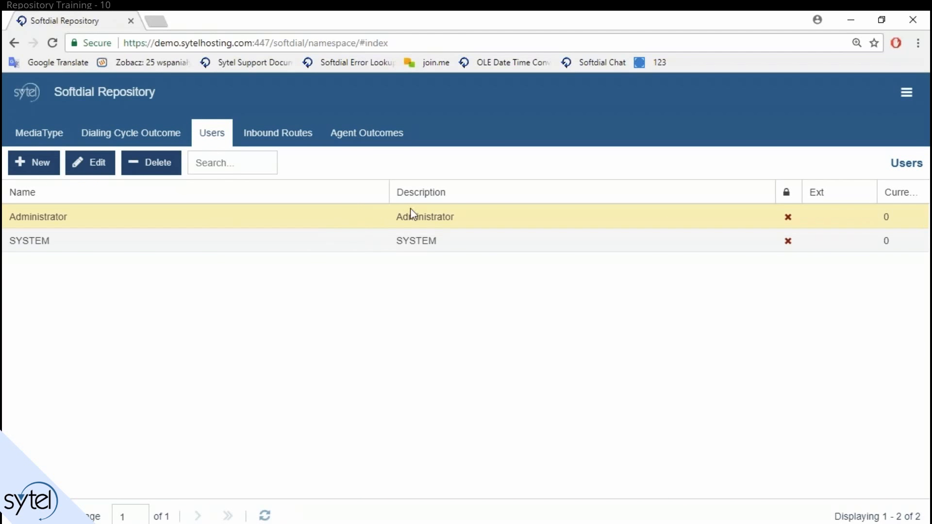
pyautogui.doubleClick(430, 221)
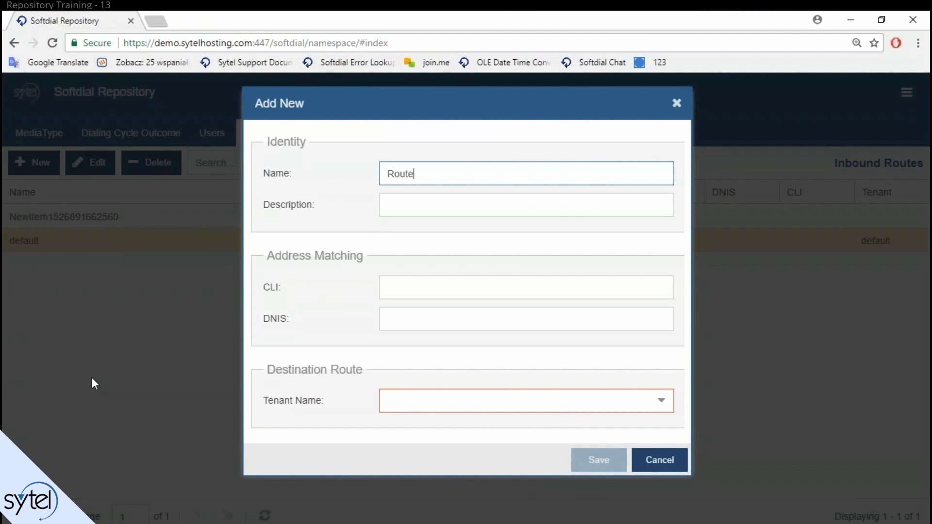
# Name the new inbound route "Inbound Email/Chat/Voice".
pyautogui.doubleClick(441, 173)
pyautogui.write('Inbound Email/Chat/Voice')
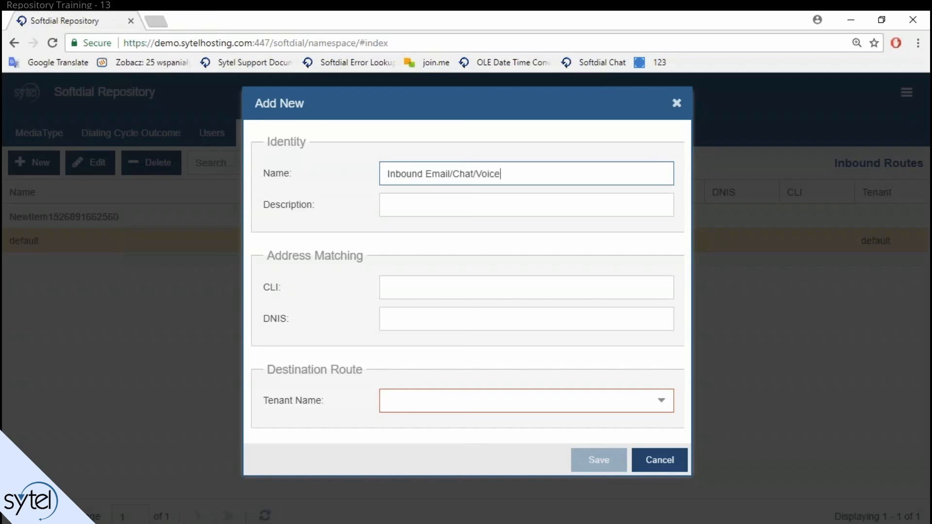
pyautogui.hotkey('ctrl', 'z')
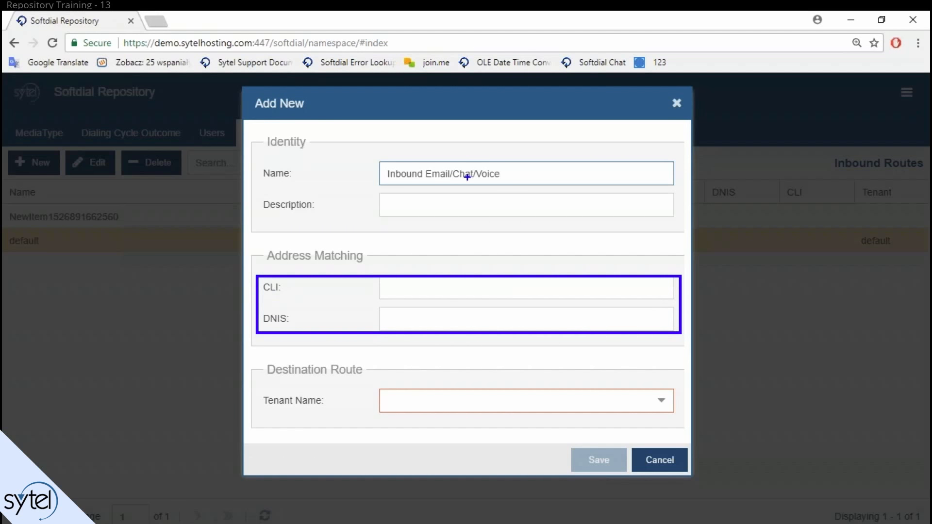
pyautogui.moveTo(479, 181); pyautogui.dragTo(504, 181)
pyautogui.moveTo(453, 182); pyautogui.dragTo(474, 181)
pyautogui.click(396, 322)
pyautogui.write('Queue name')
pyautogui.click(388, 287)
pyautogui.write('Username')
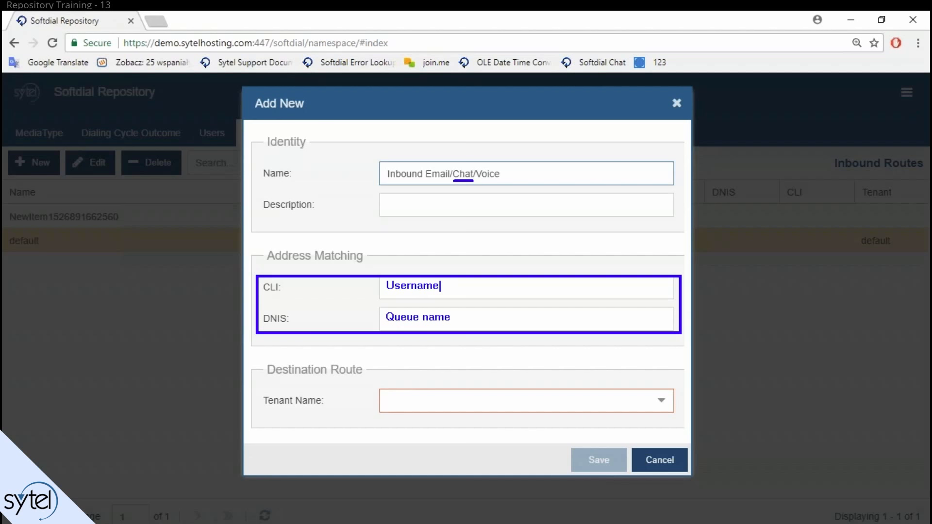
pyautogui.moveTo(373, 384)
pyautogui.mouseDown()
pyautogui.moveTo(448, 411)
pyautogui.moveTo(703, 430)
pyautogui.moveTo(681, 422)
pyautogui.mouseUp()
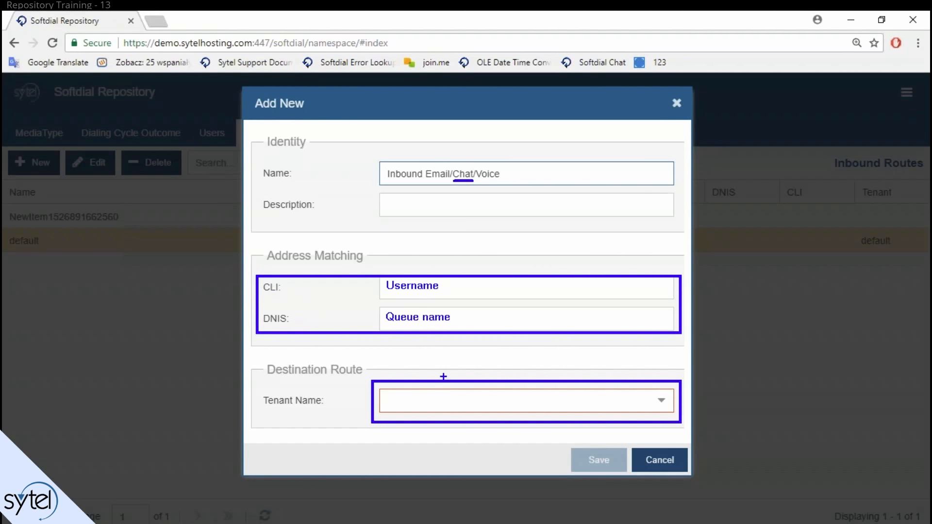
pyautogui.moveTo(444, 377); pyautogui.dragTo(444, 335)
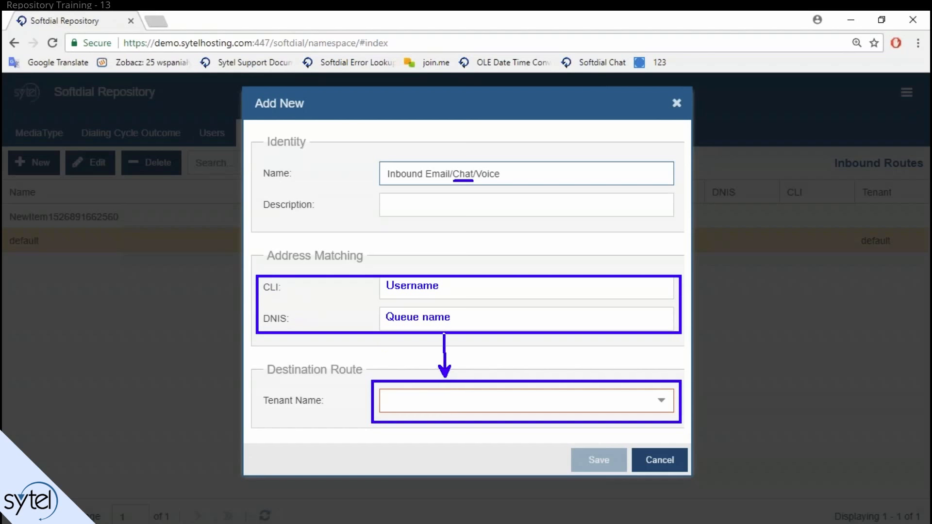